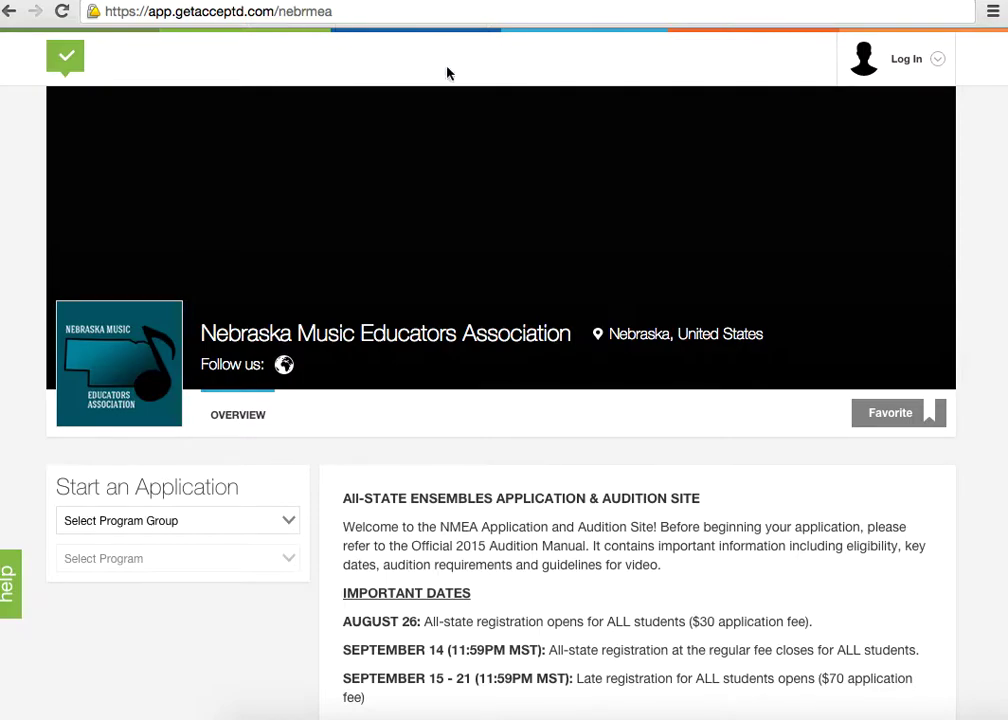
Scroll the Acceptd home page, then open and close the log-in panel
scroll(479, 118, down, 8)
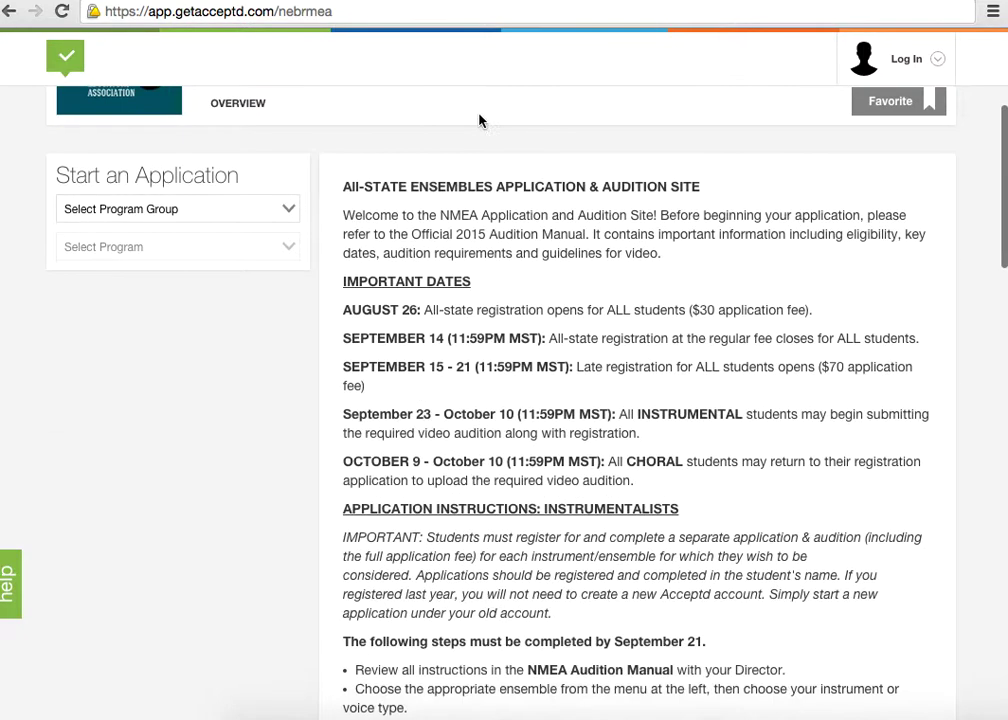
scroll(518, 243, down, 4)
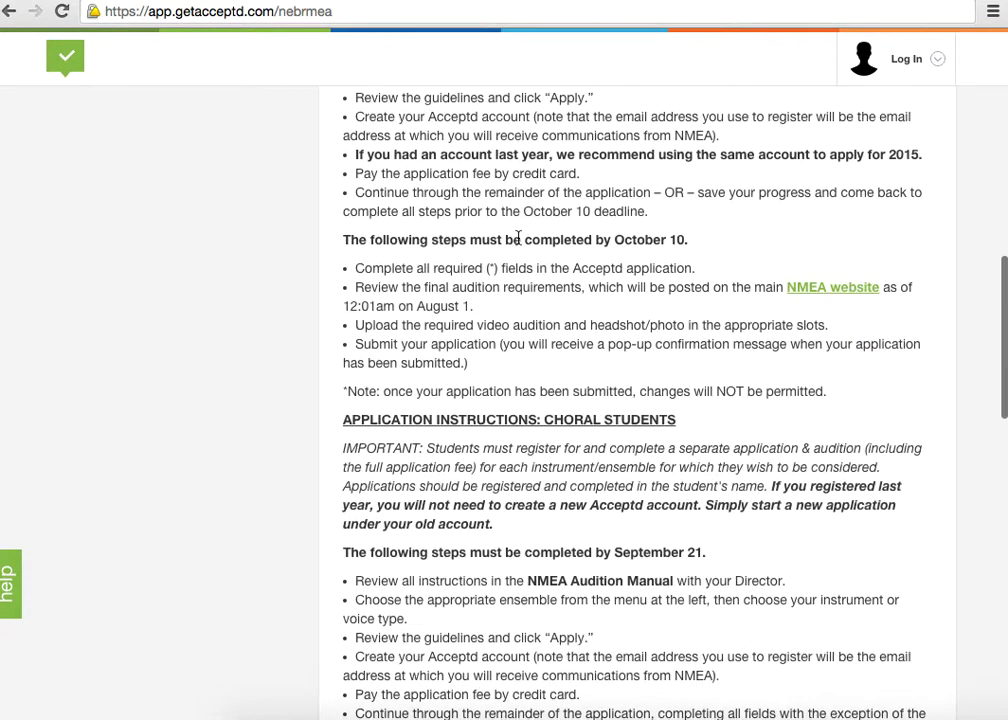
scroll(518, 243, down, 2)
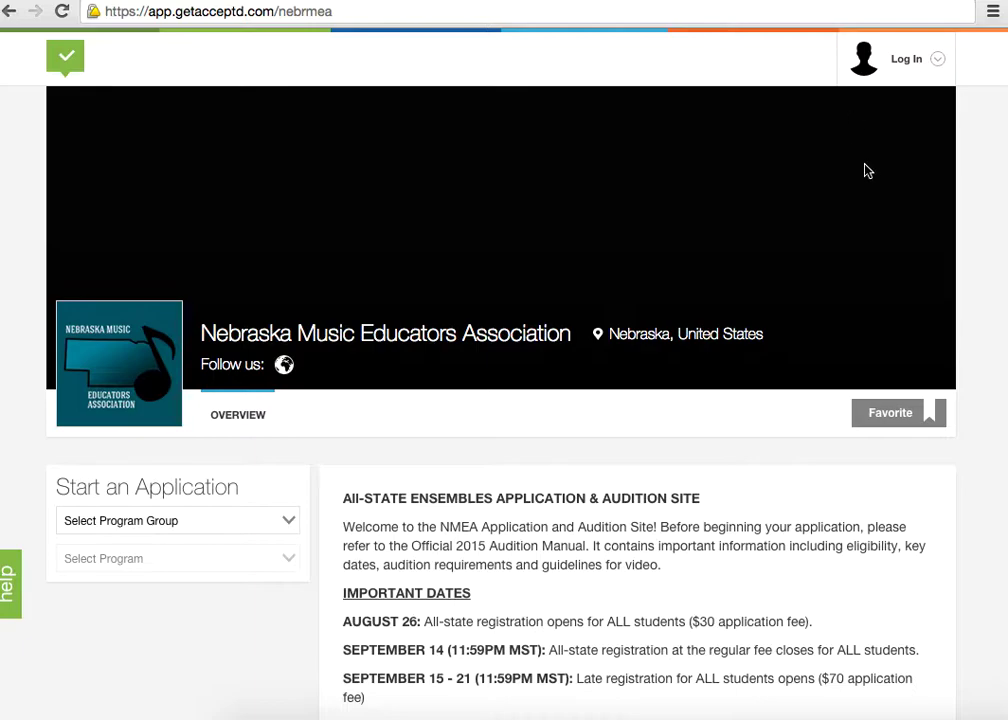
click(940, 62)
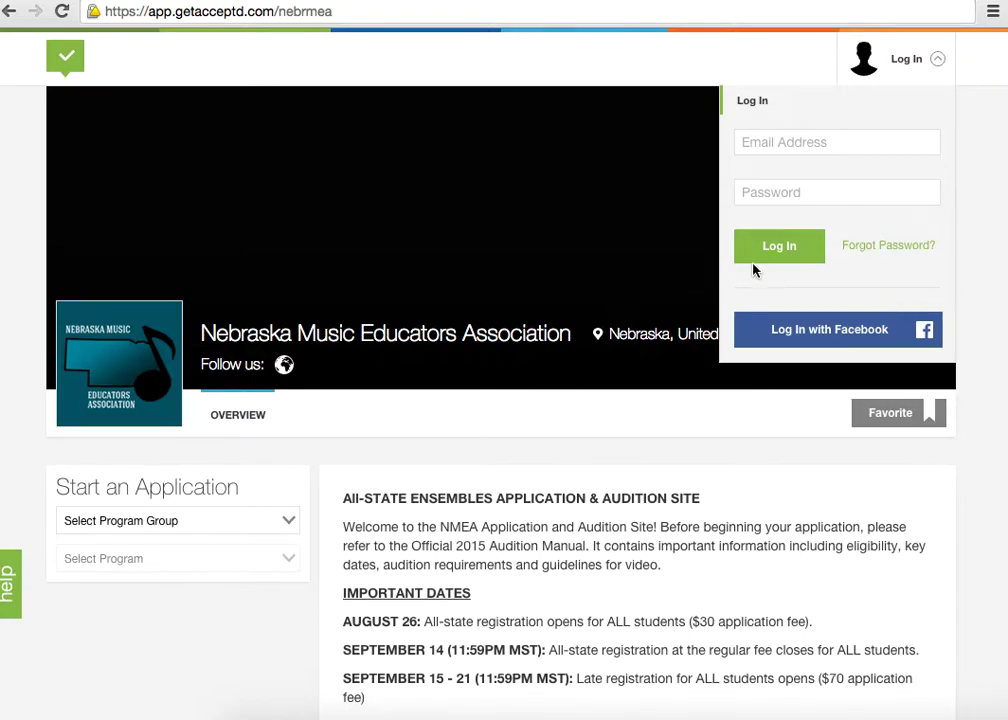
click(887, 65)
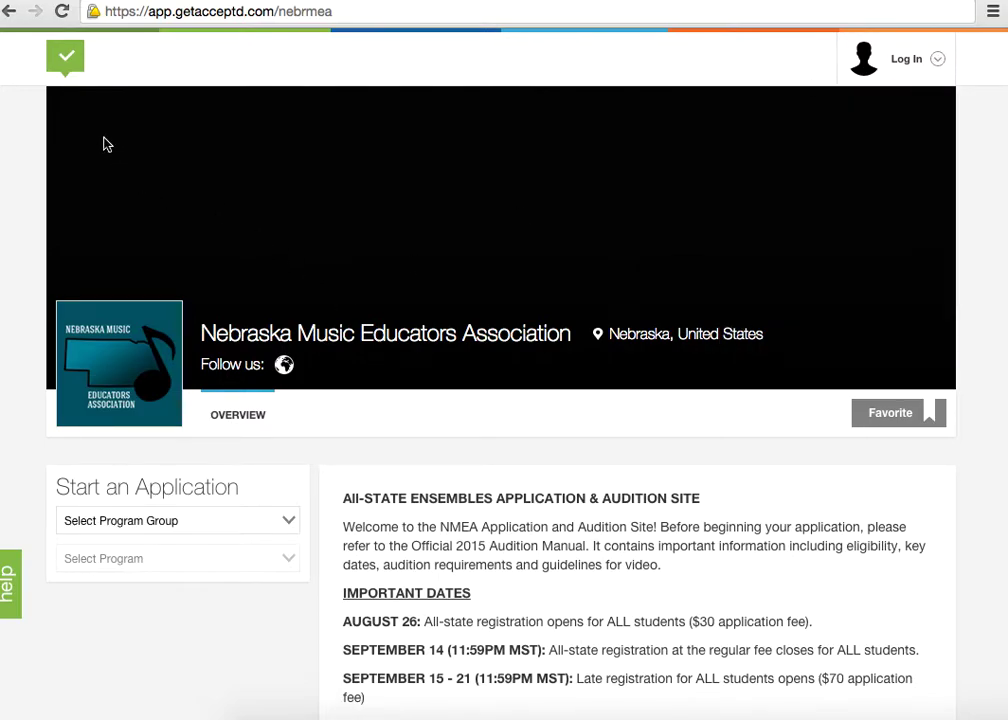
Go to the Acceptd log-in page and switch to the Sign Up form
click(59, 74)
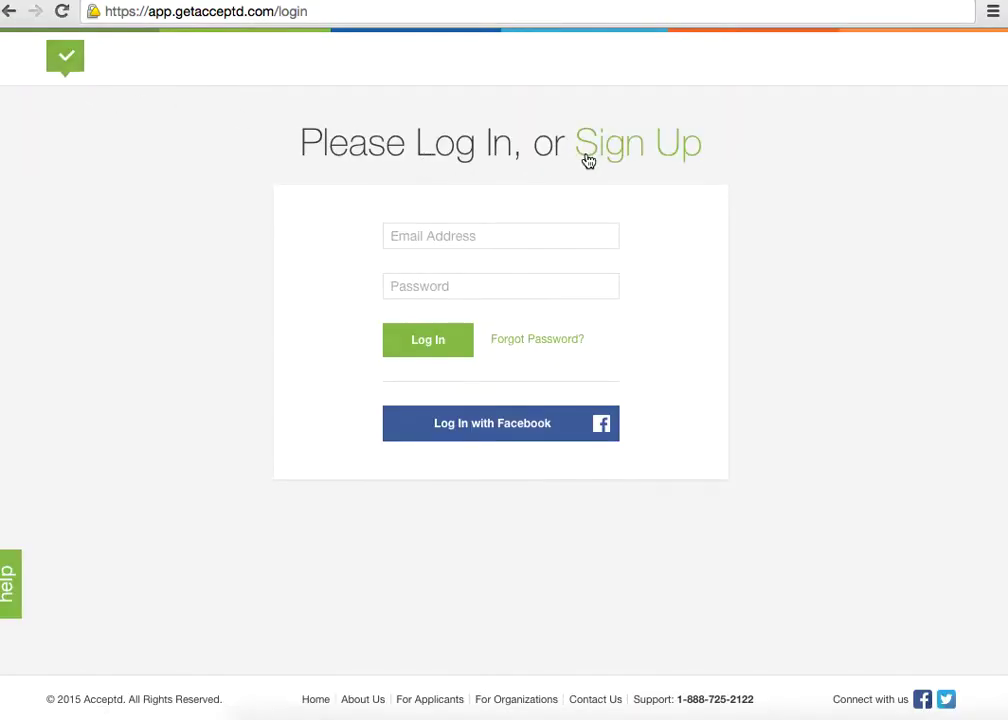
click(589, 160)
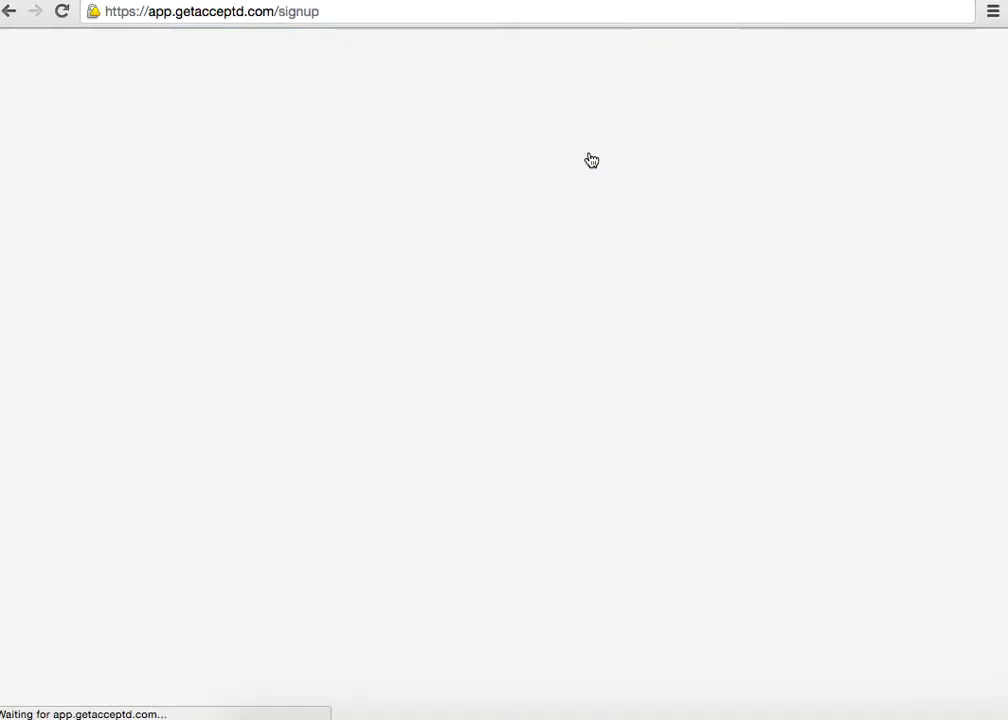
scroll(805, 252, down, 2)
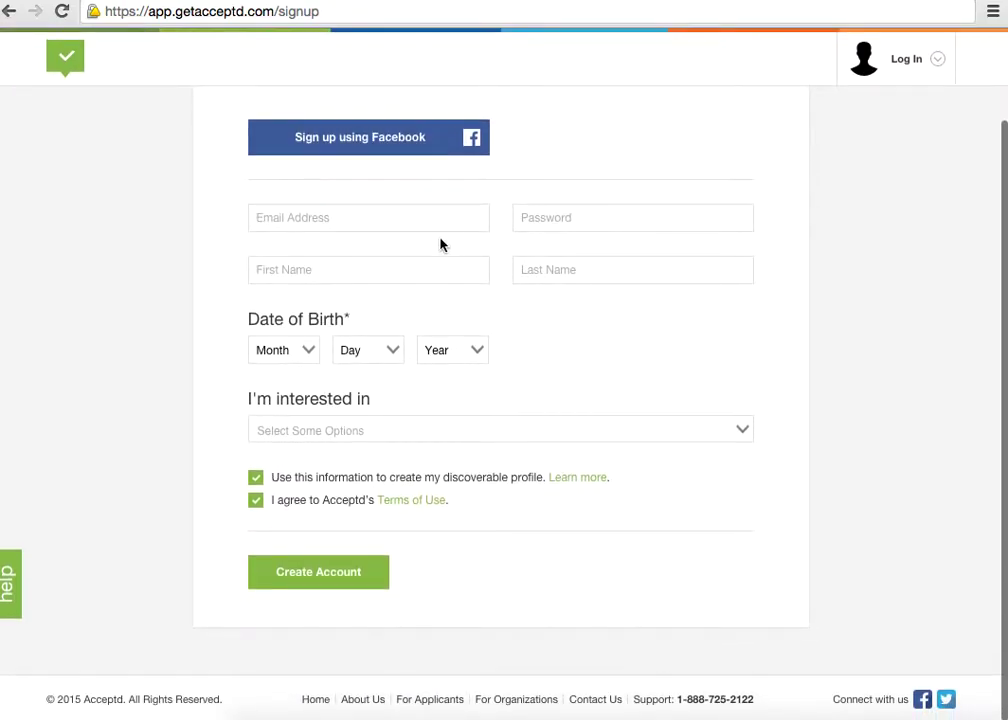
Enter the account email address, correcting a typo, and the account password
click(413, 220)
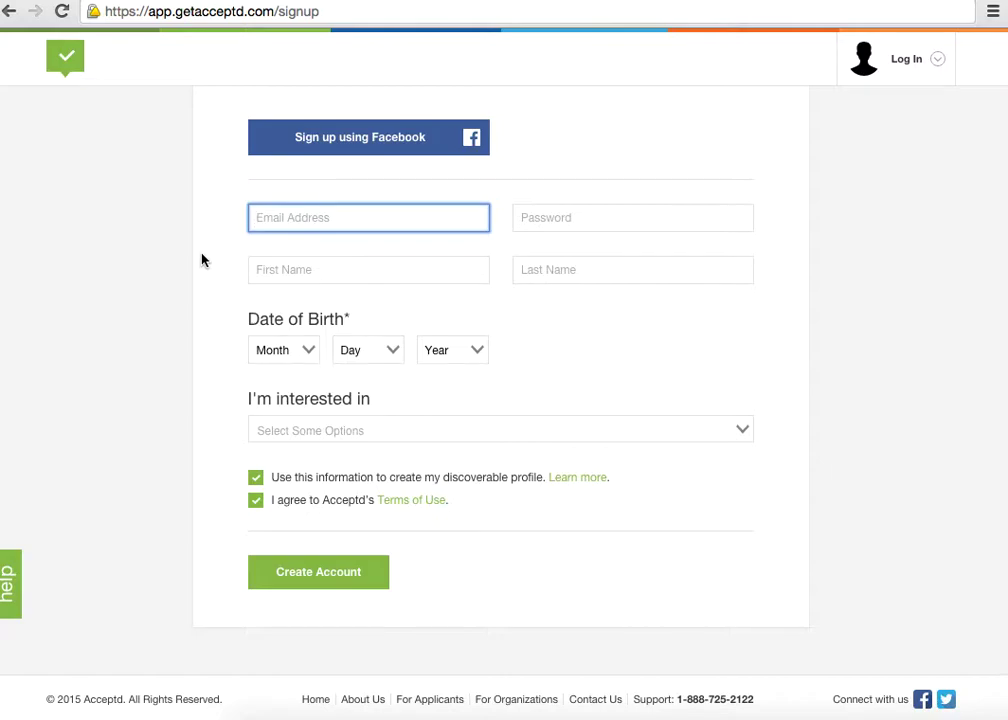
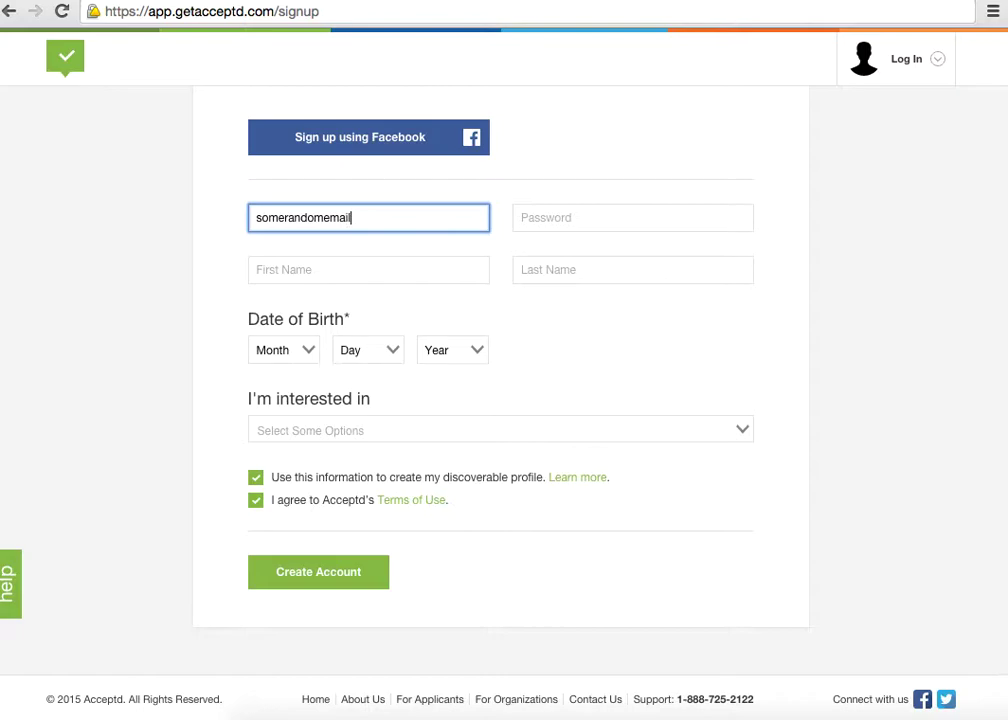
key(Tab)
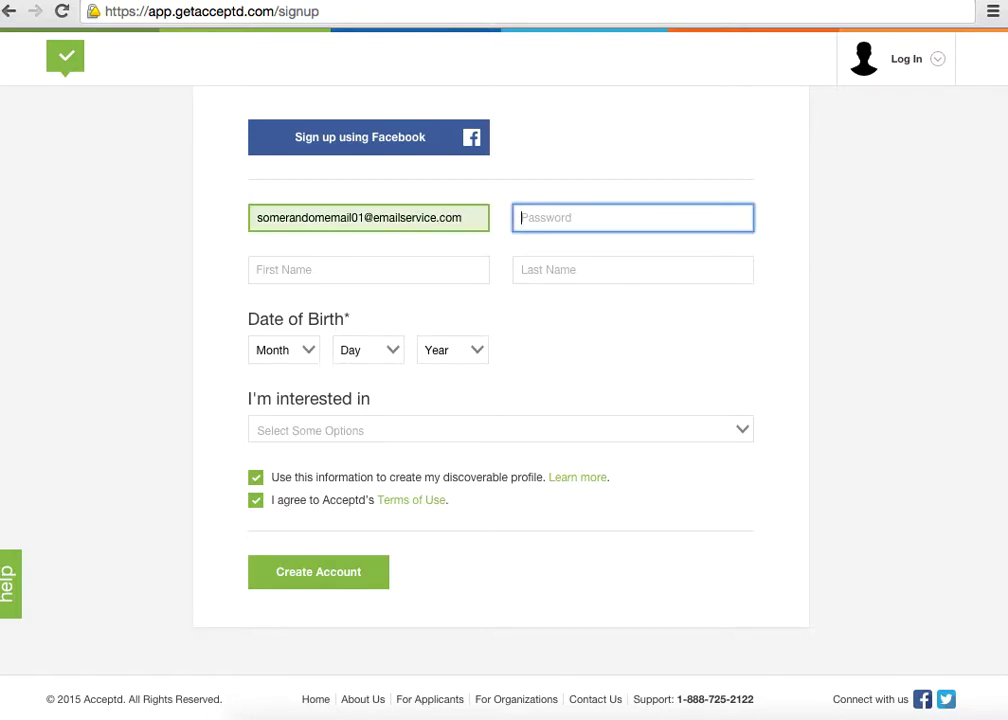
text(•••••••••)
Fill in the account holder's first and last name
click(329, 281)
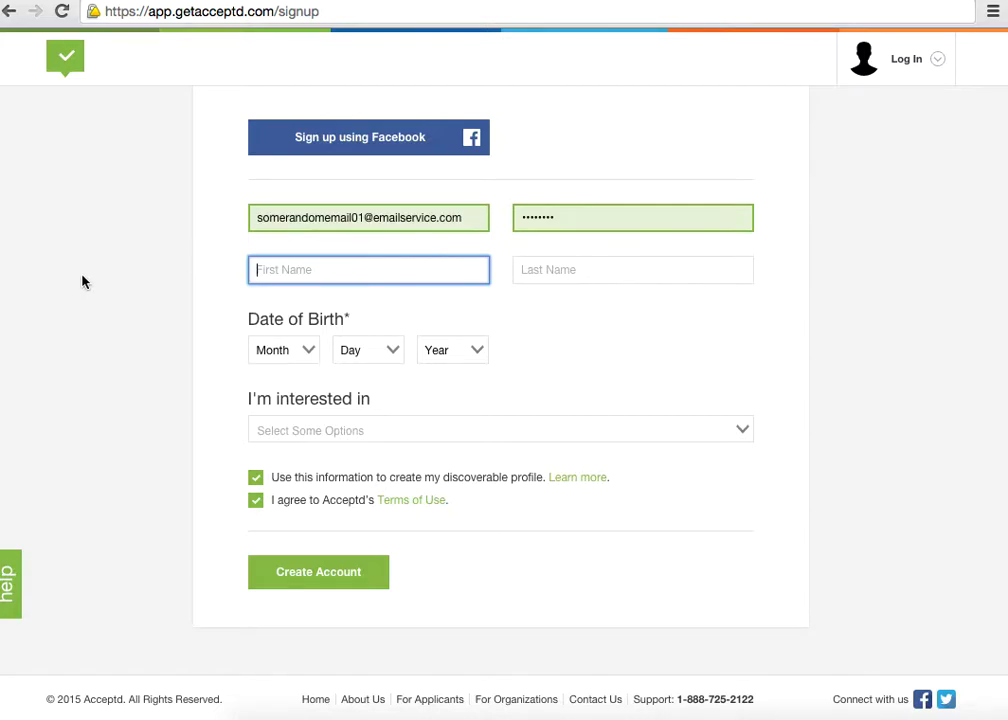
text(John)
key(Tab)
text(Doe)
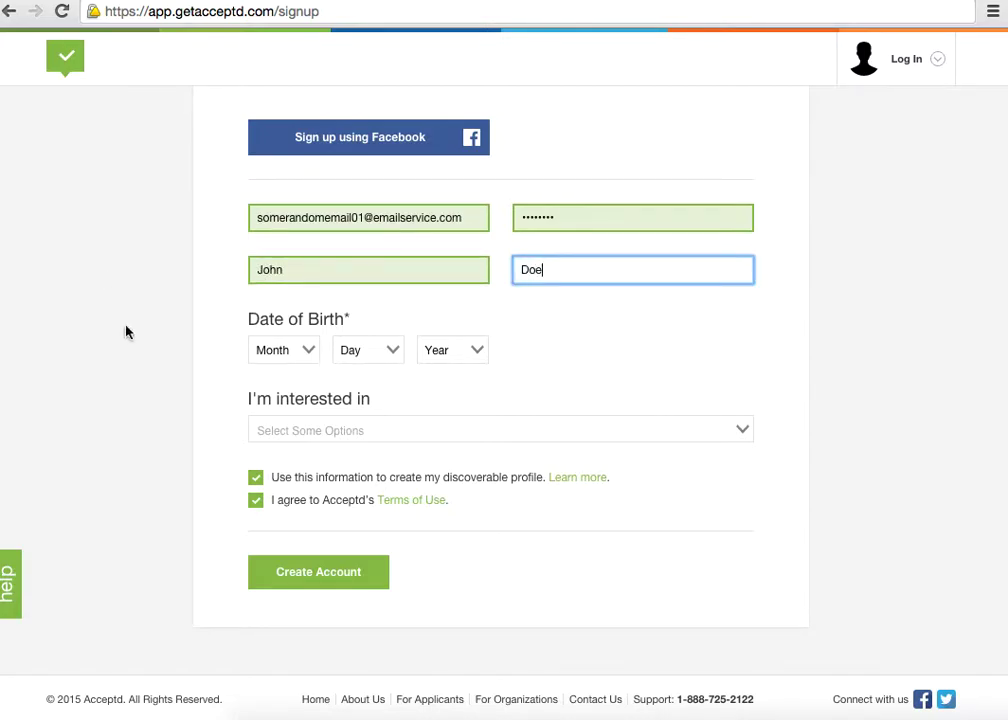
click(263, 349)
click(281, 440)
click(380, 352)
click(350, 501)
click(452, 349)
scroll(460, 495, down, 15)
click(457, 460)
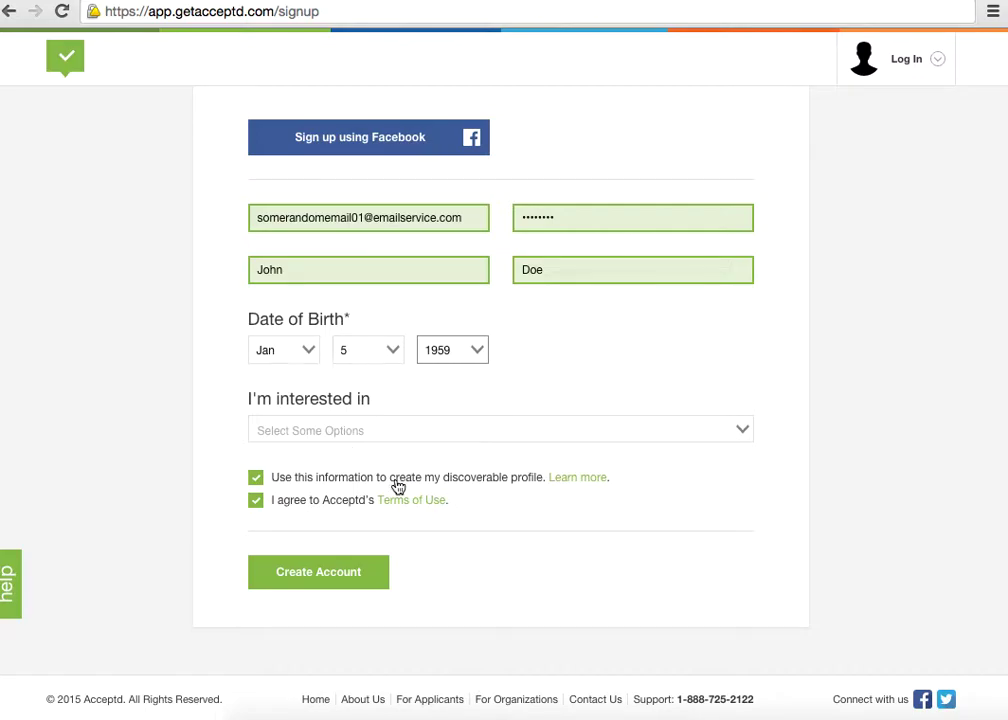
click(255, 480)
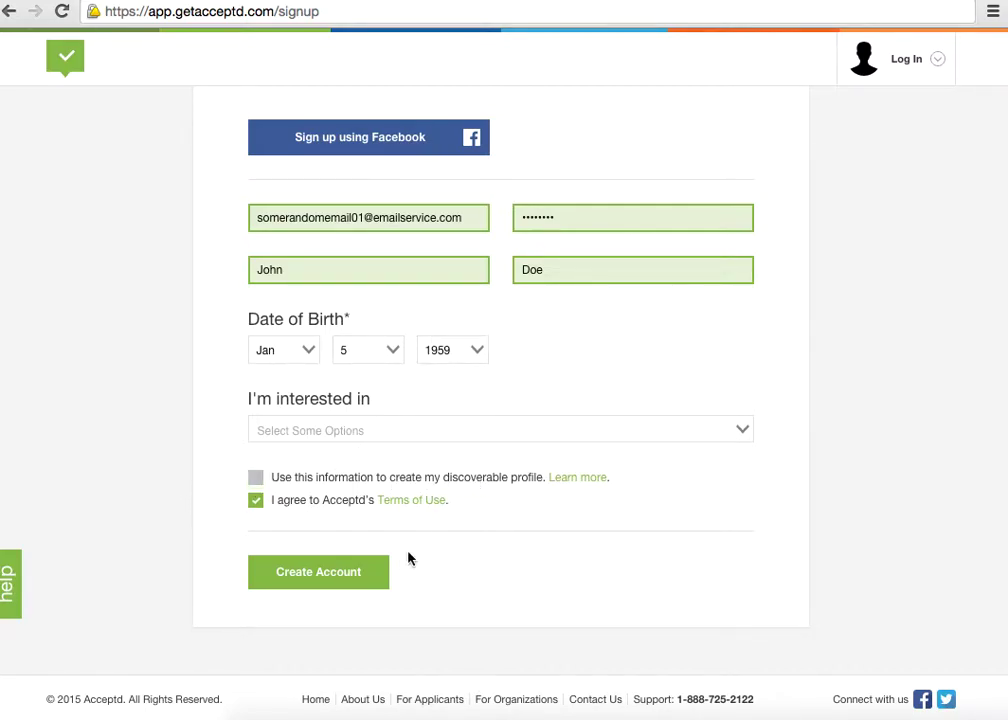
click(358, 584)
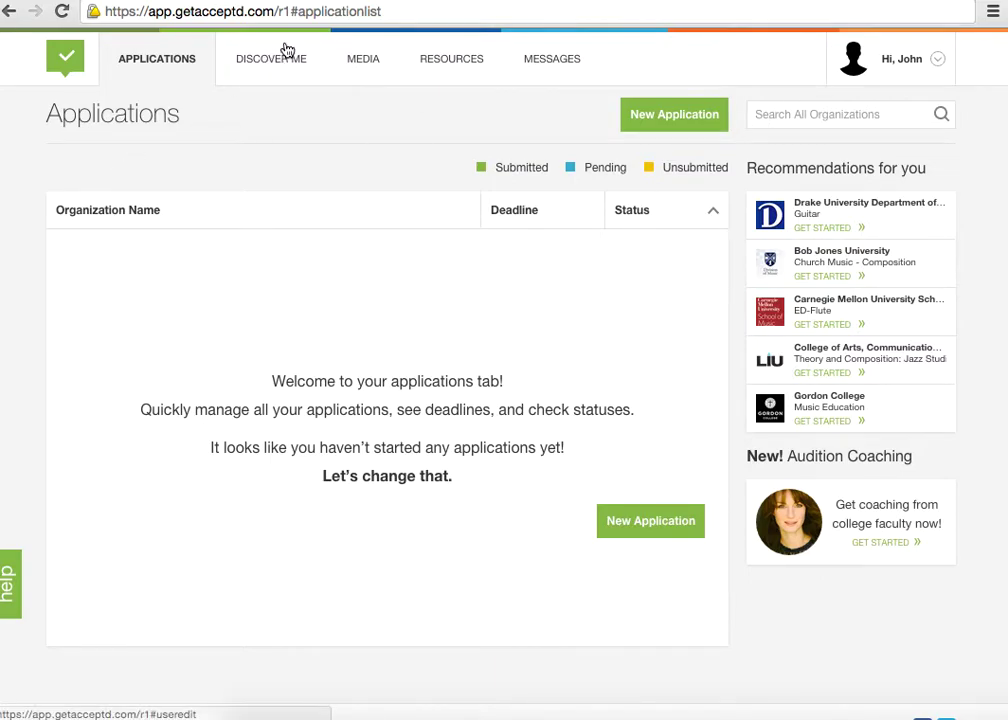
Load the nebrmea NMEA page and expand its Select Program Group list
drag(389, 9, 281, 12)
text(nebrmea)
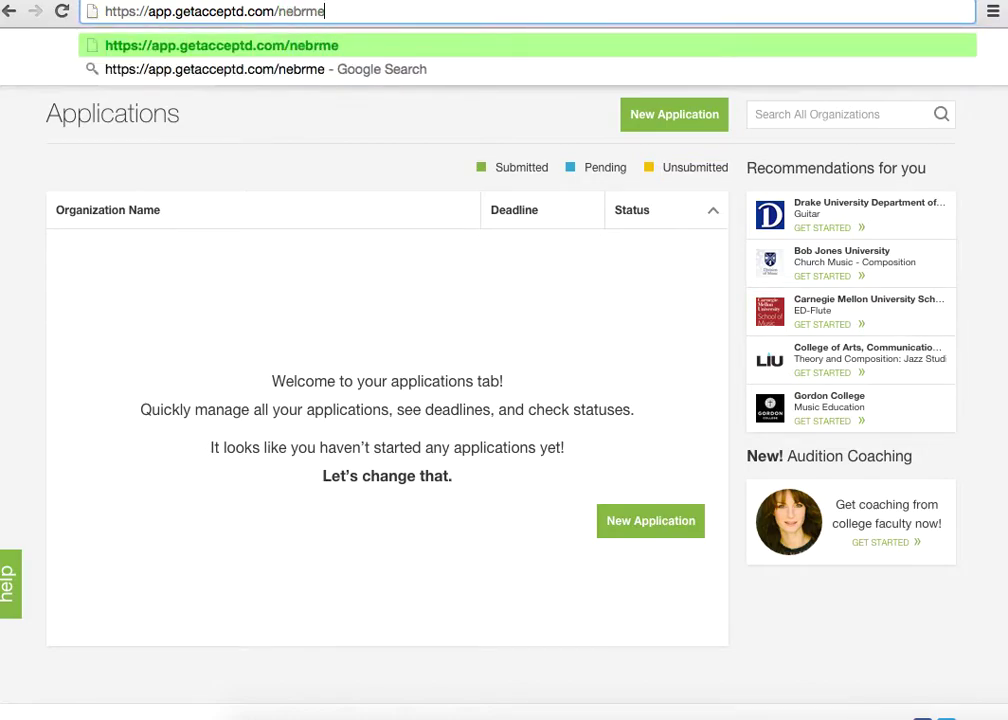
key(Return)
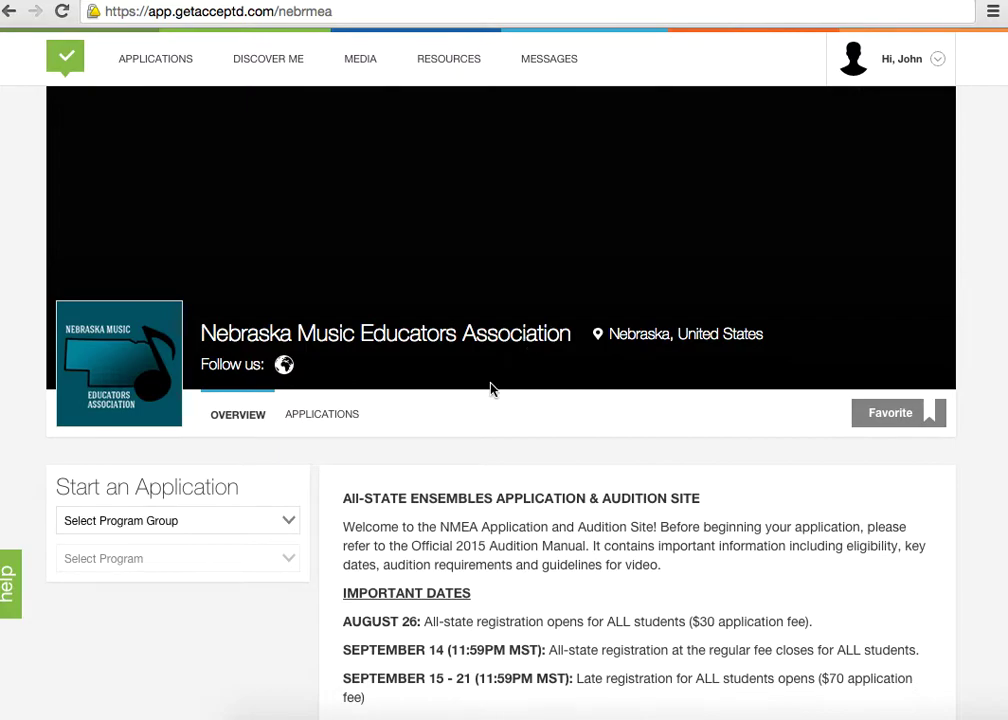
scroll(490, 387, down, 3)
scroll(490, 387, down, 1)
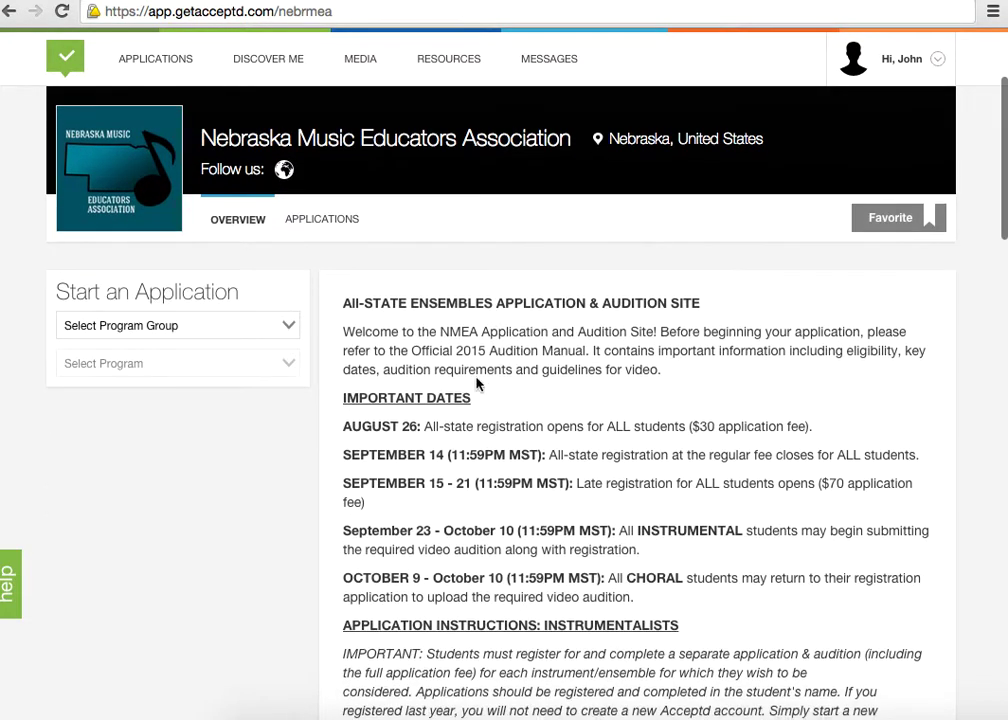
click(293, 325)
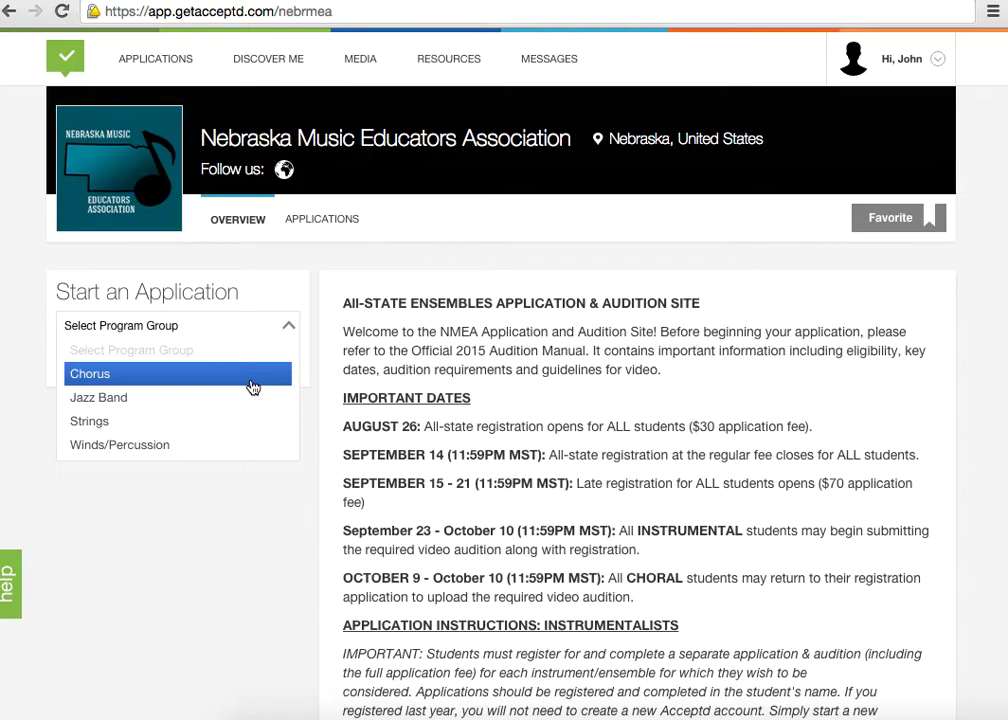
Choose the Winds/Percussion program group and the Saxophone - Alto program
click(242, 447)
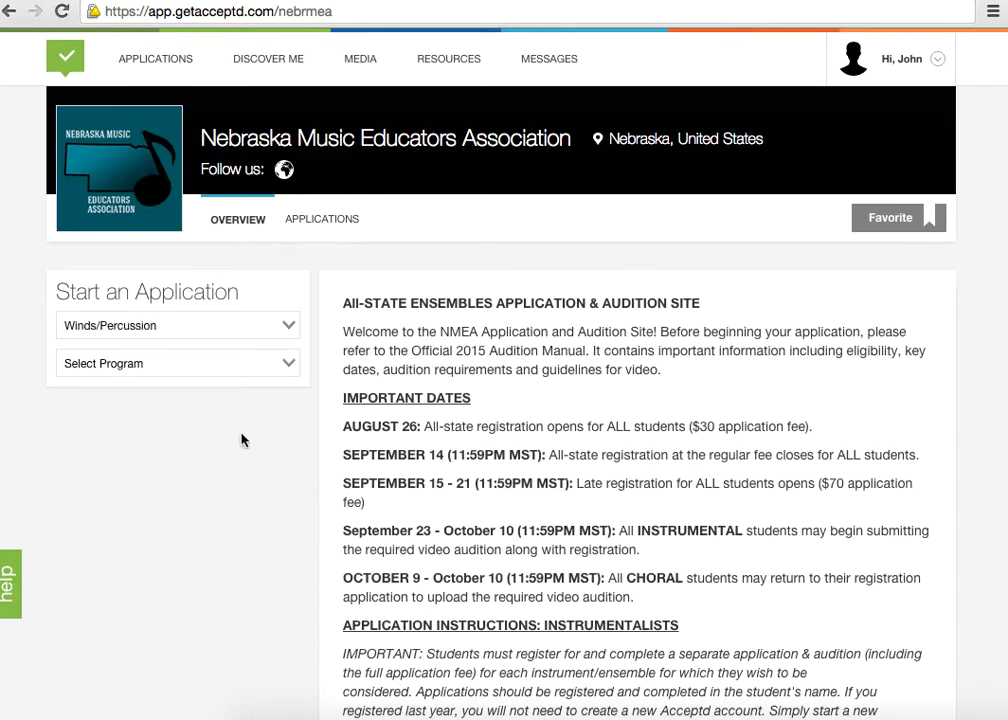
click(288, 366)
scroll(214, 461, down, 3)
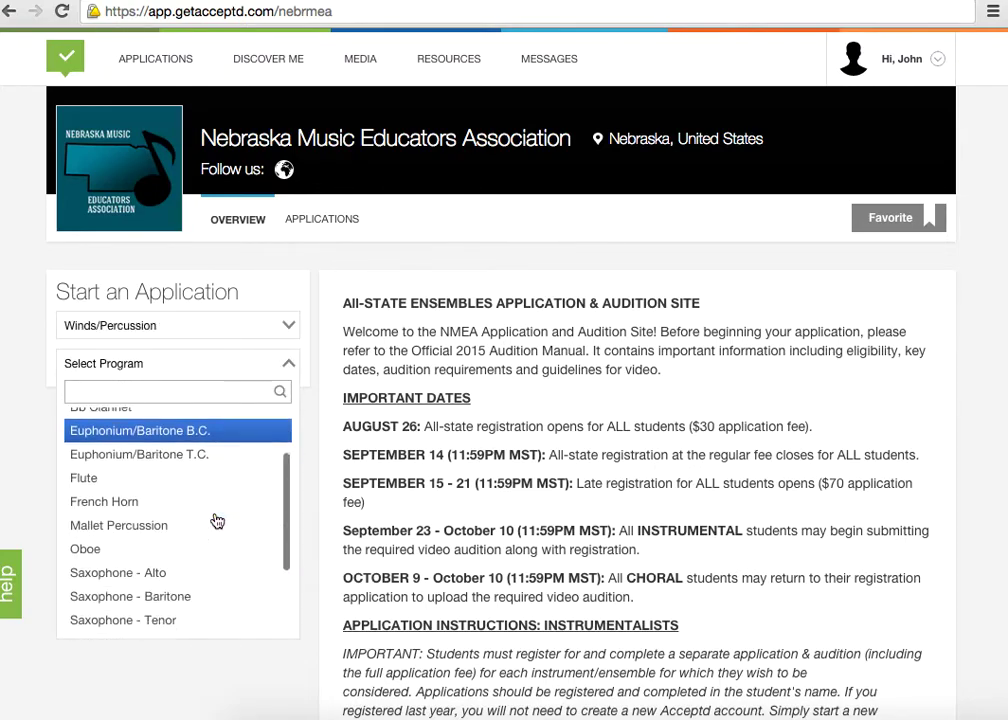
click(216, 509)
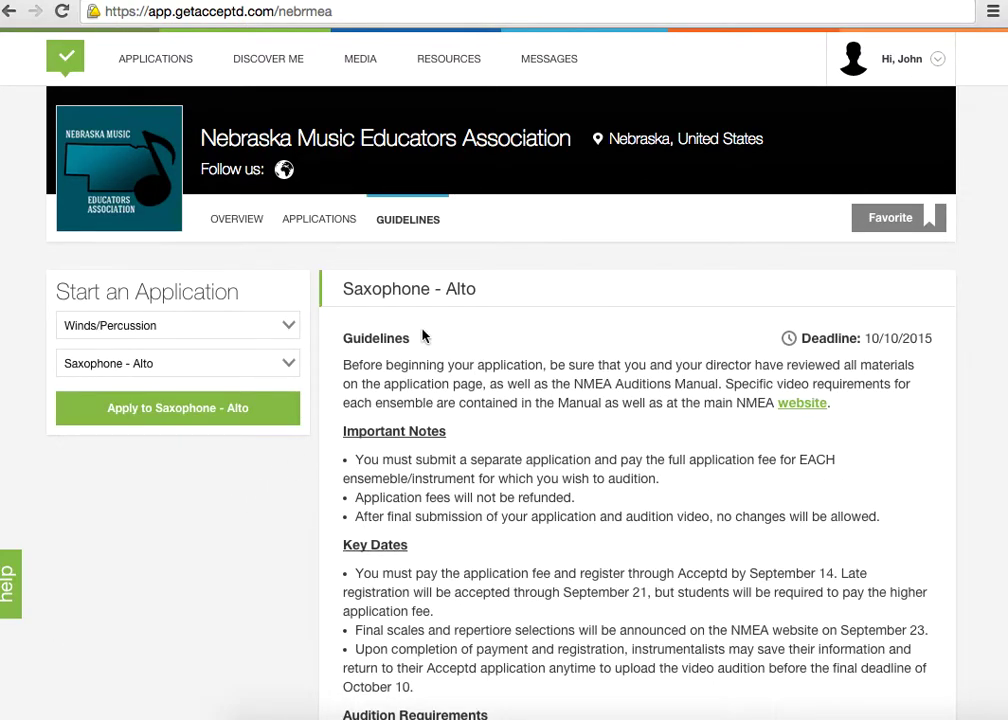
Apply to Saxophone - Alto, accept the photograph-use requirement, and start the application
scroll(348, 420, down, 3)
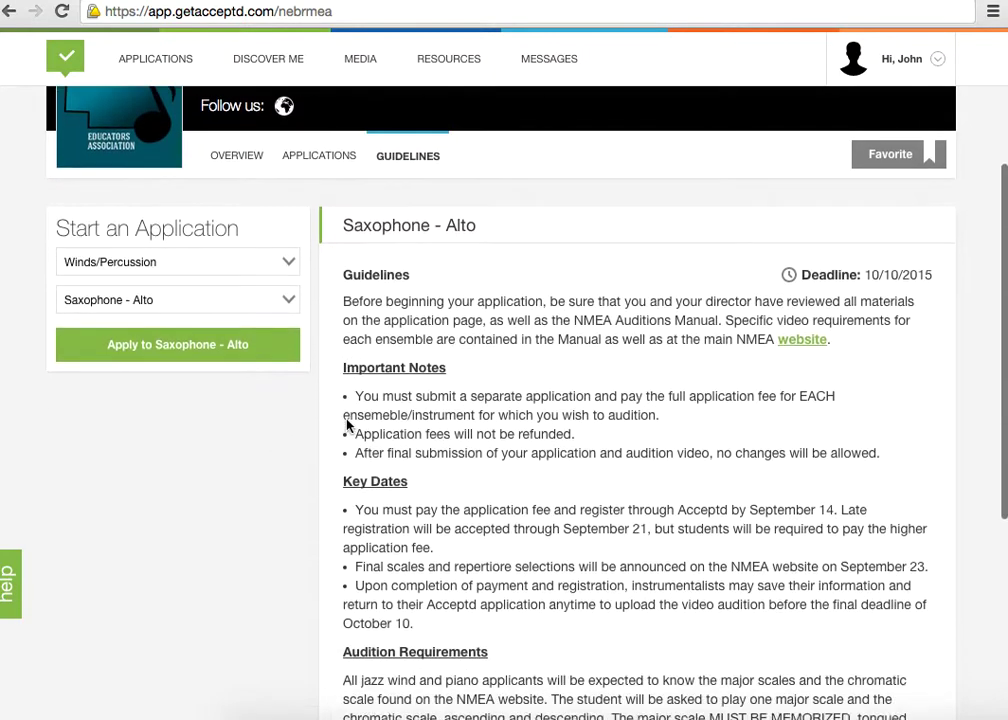
scroll(348, 422, down, 2)
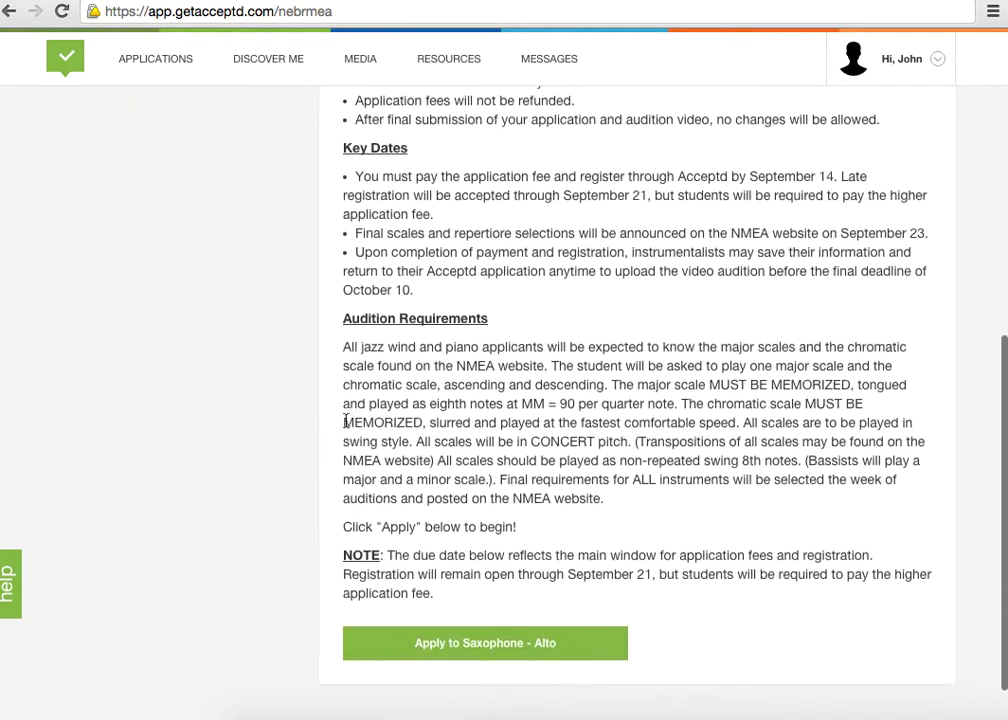
scroll(348, 422, up, 5)
click(218, 411)
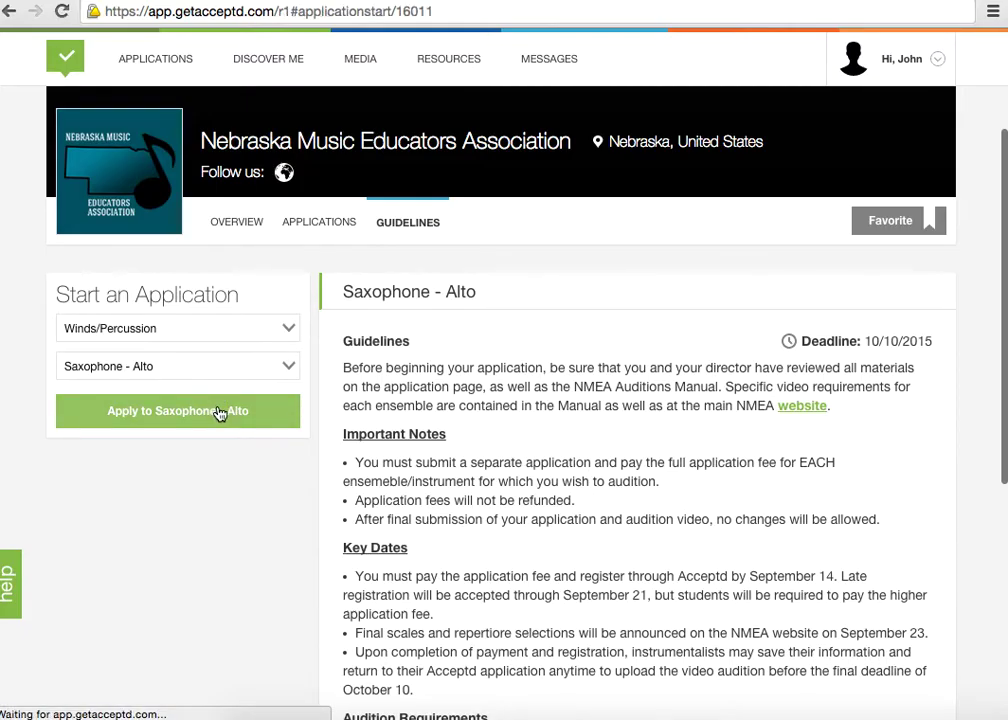
scroll(418, 378, down, 5)
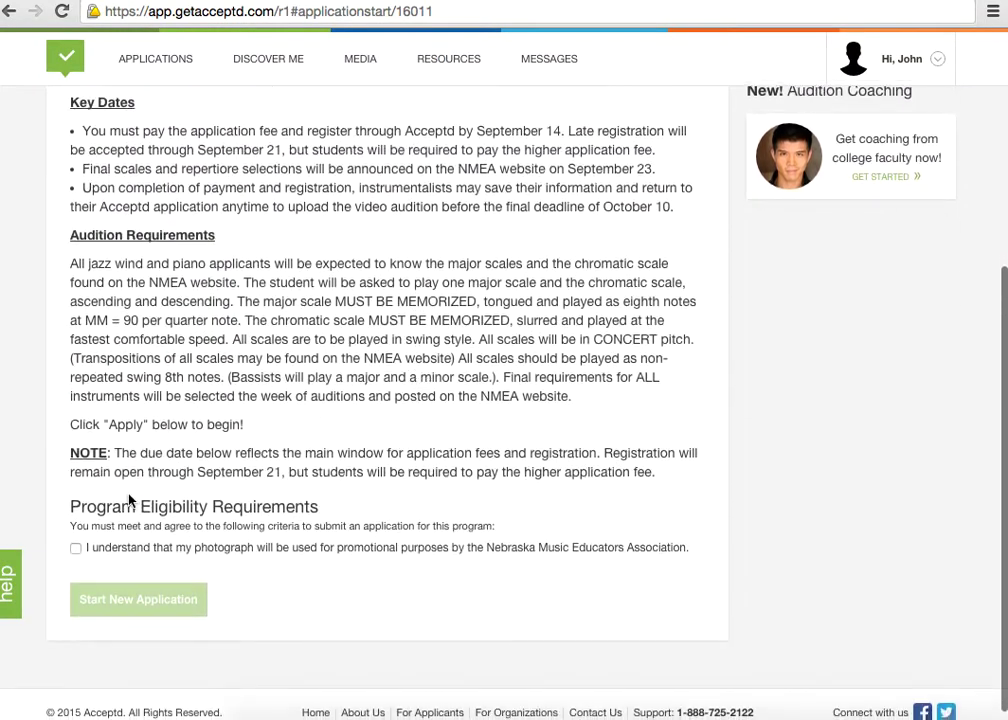
click(77, 549)
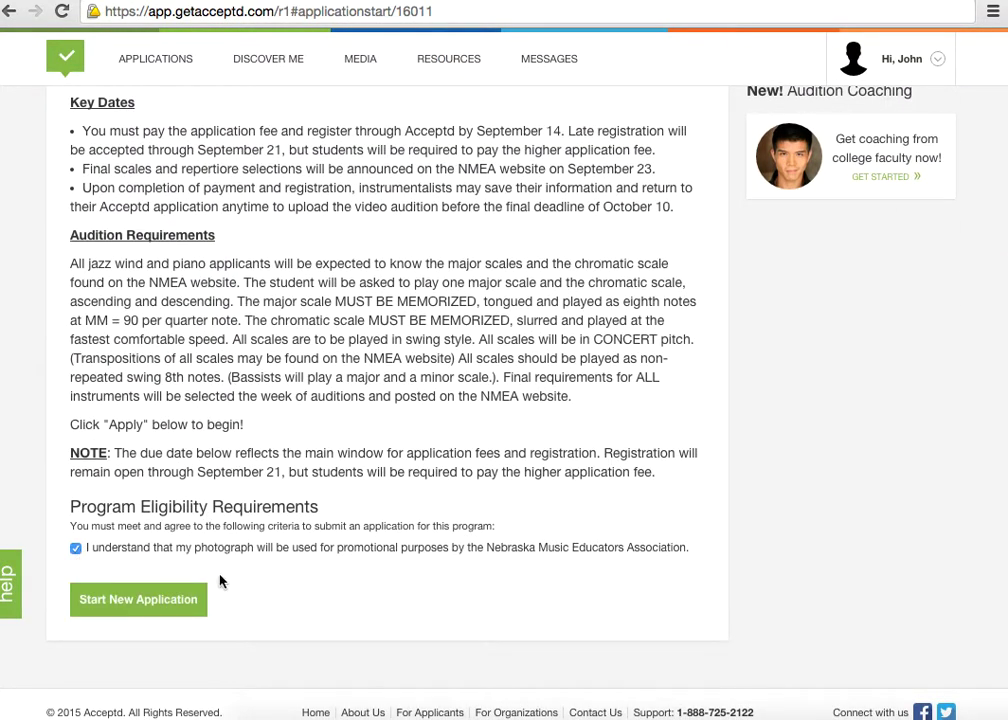
click(178, 612)
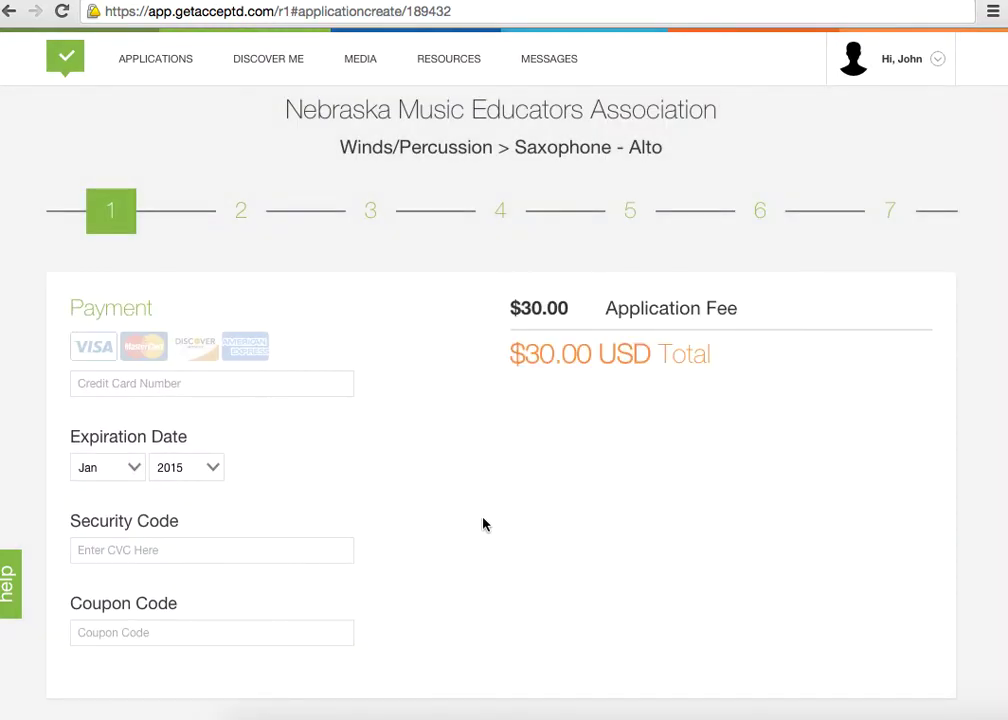
Scroll down the payment step showing the $30.00 USD application fee
scroll(483, 524, down, 2)
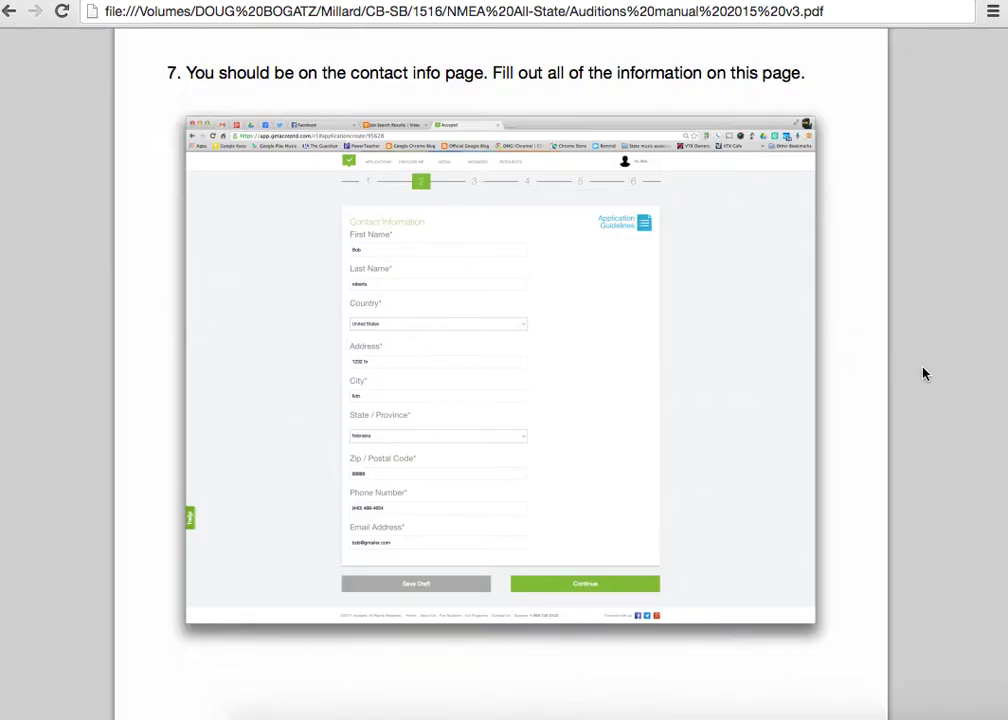
Scroll the auditions manual past the registration and choral pages to page 16
scroll(924, 374, down, 1)
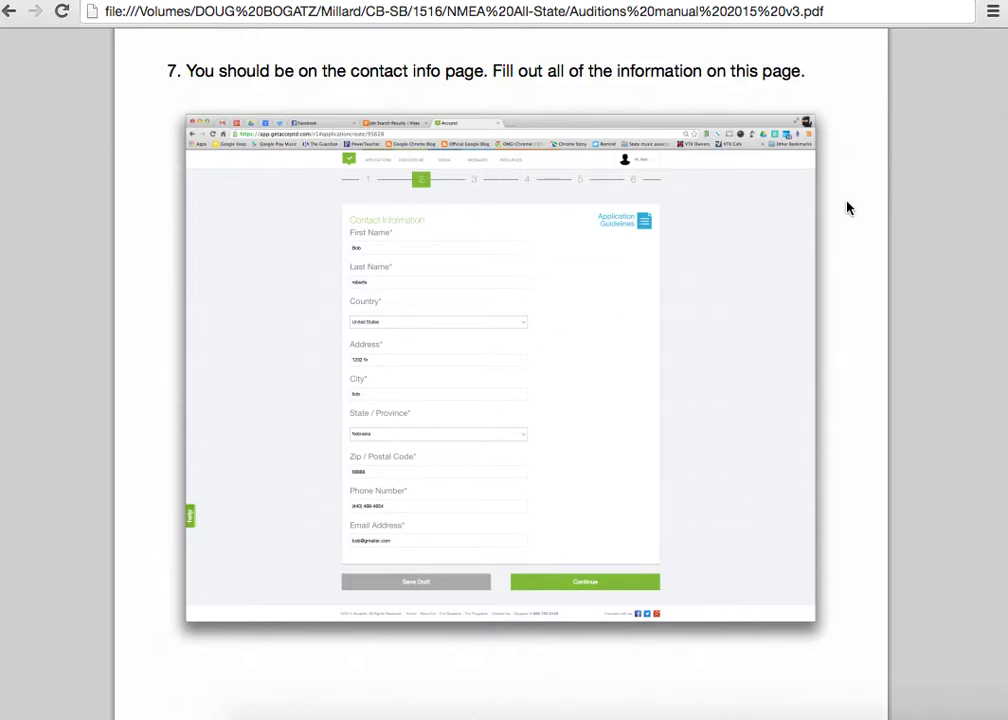
scroll(900, 285, down, 5)
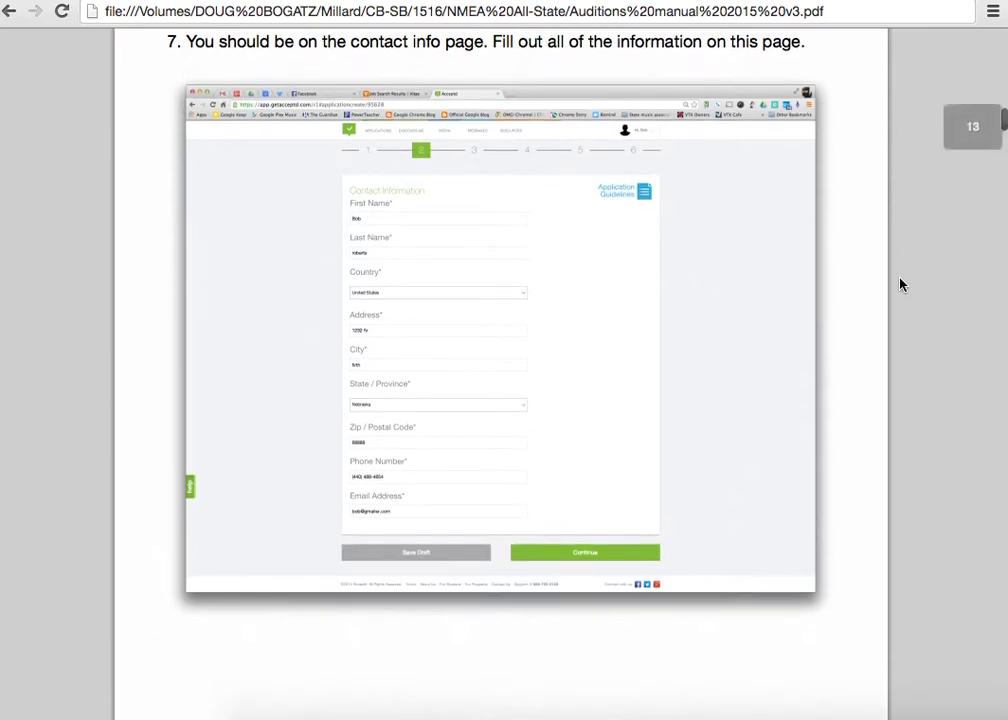
scroll(900, 285, down, 6)
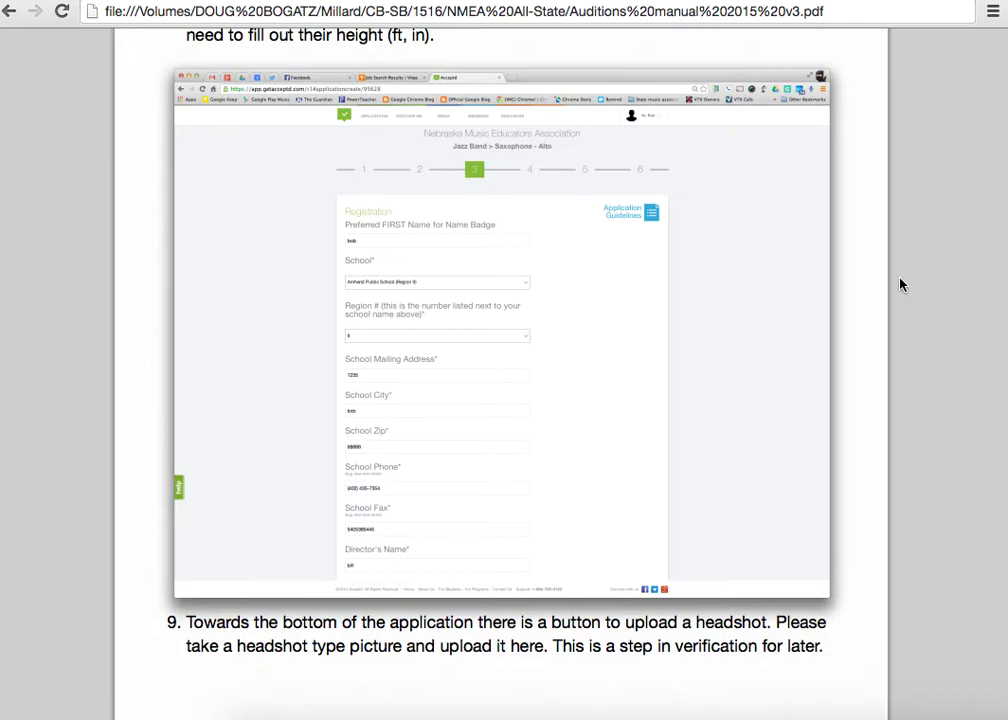
scroll(900, 285, down, 1)
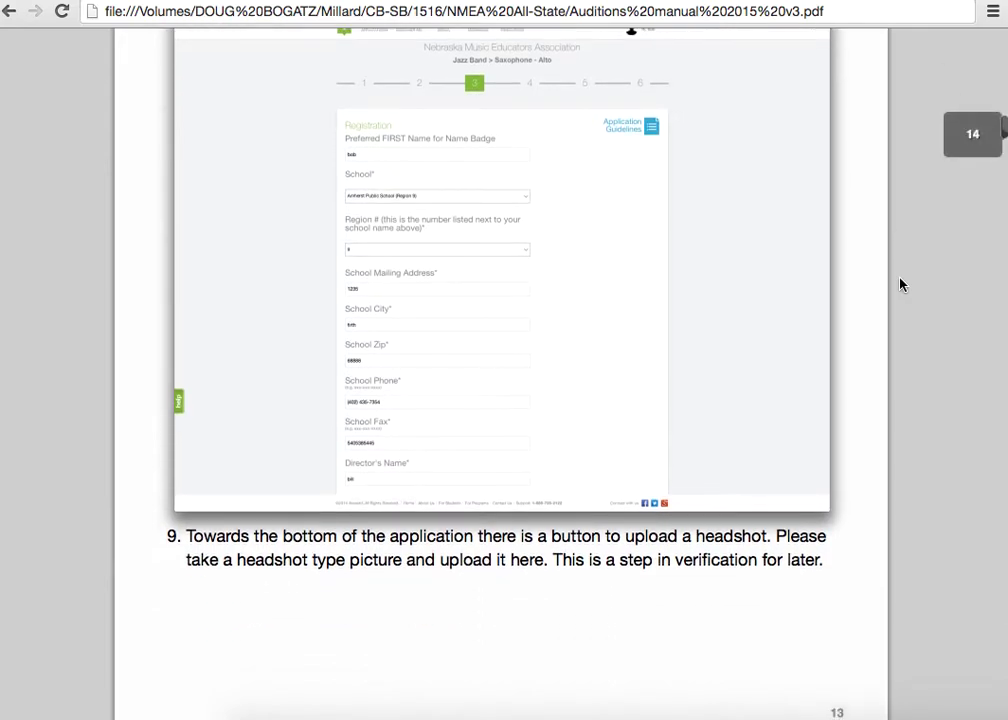
scroll(900, 285, down, 2)
scroll(900, 285, down, 6)
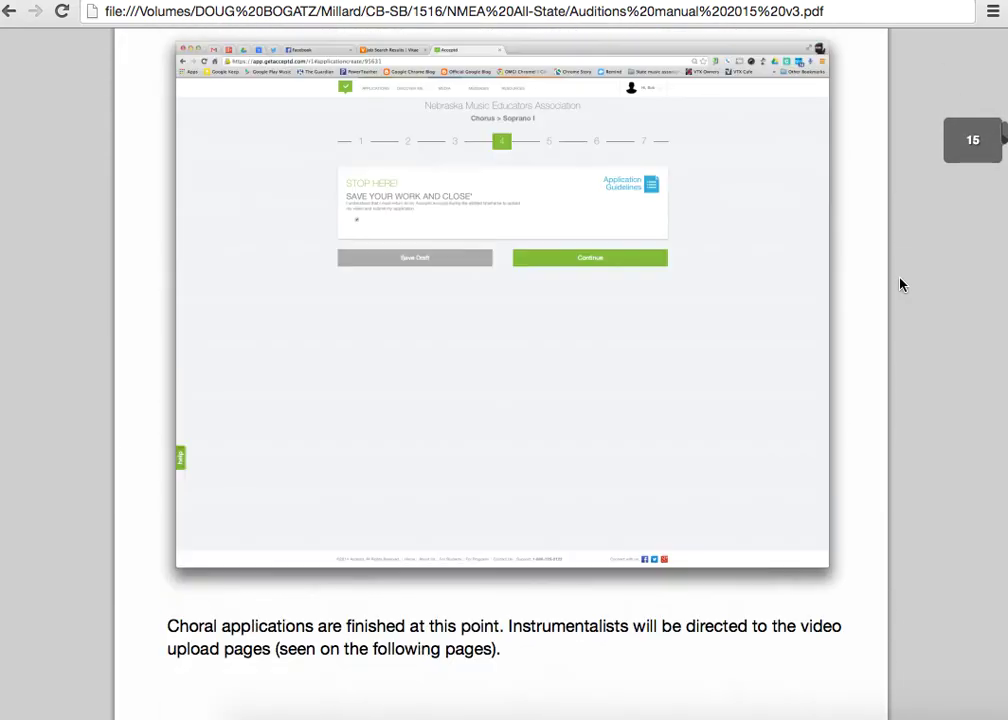
scroll(900, 285, down, 1)
scroll(900, 285, down, 8)
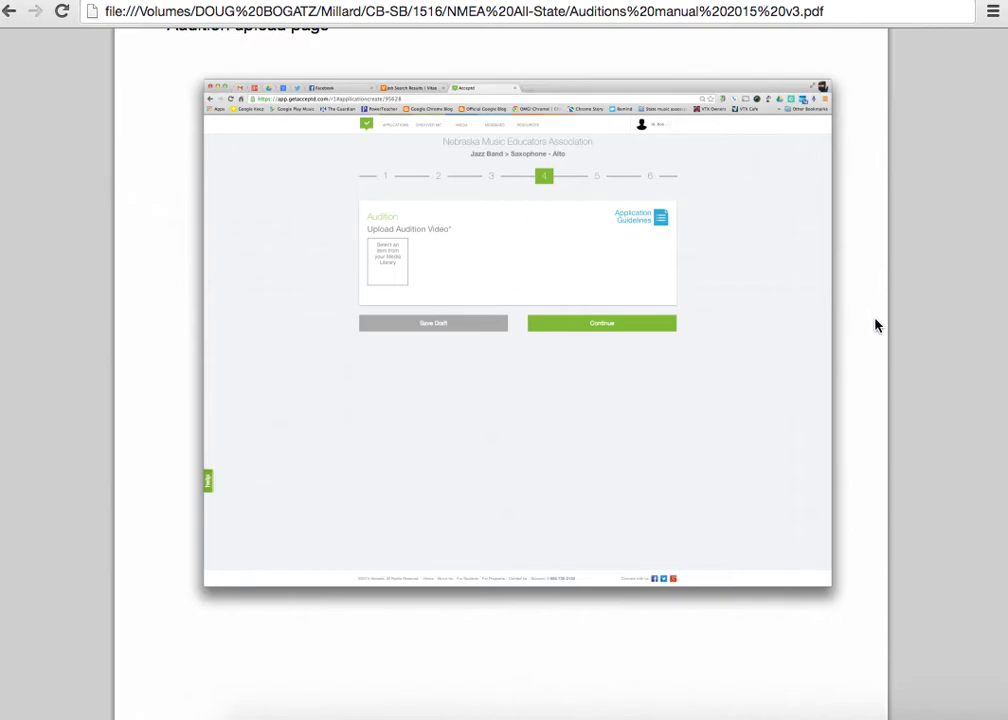
scroll(875, 325, down, 1)
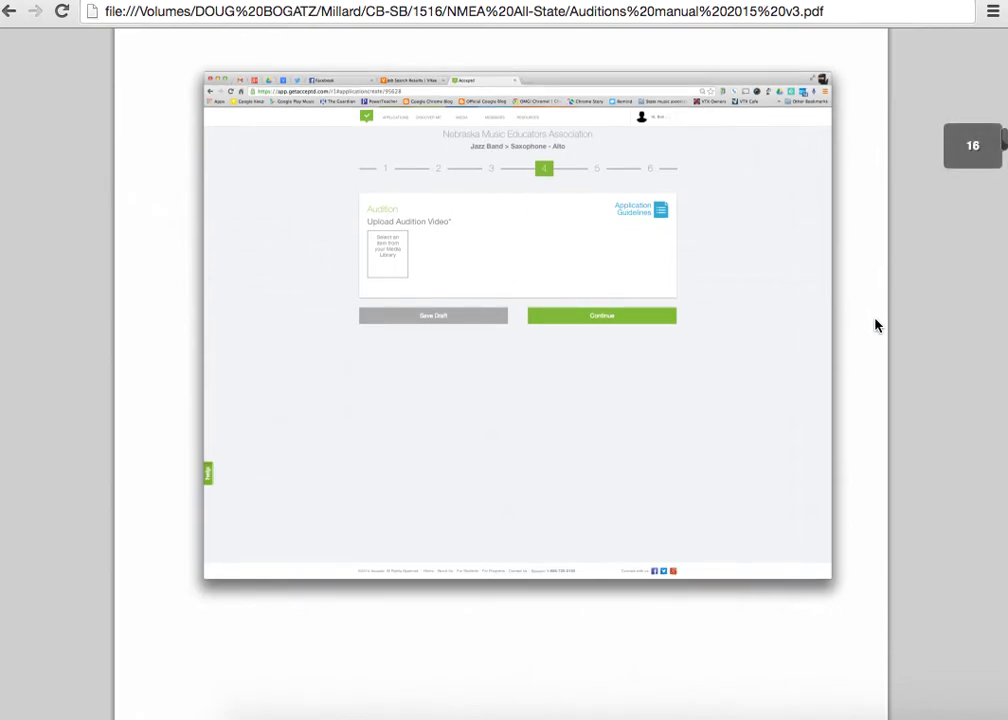